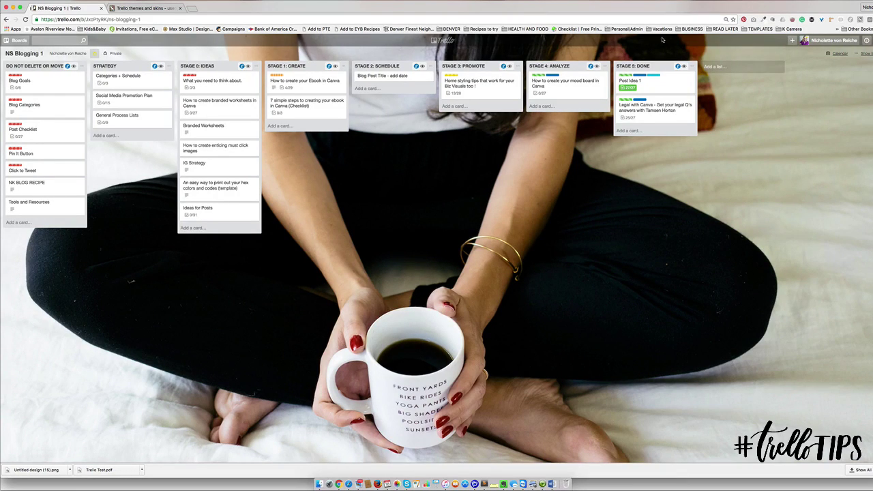
Step: Look over the Trello themes on userstyles.org and resize the browser window to check how the NS Blogging 1 lists wrap
click(155, 8)
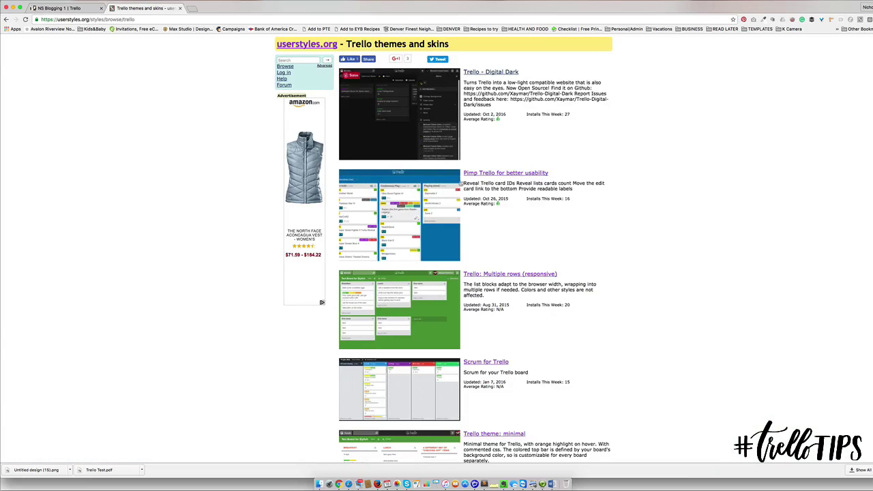
scroll(426, 197, down, 5)
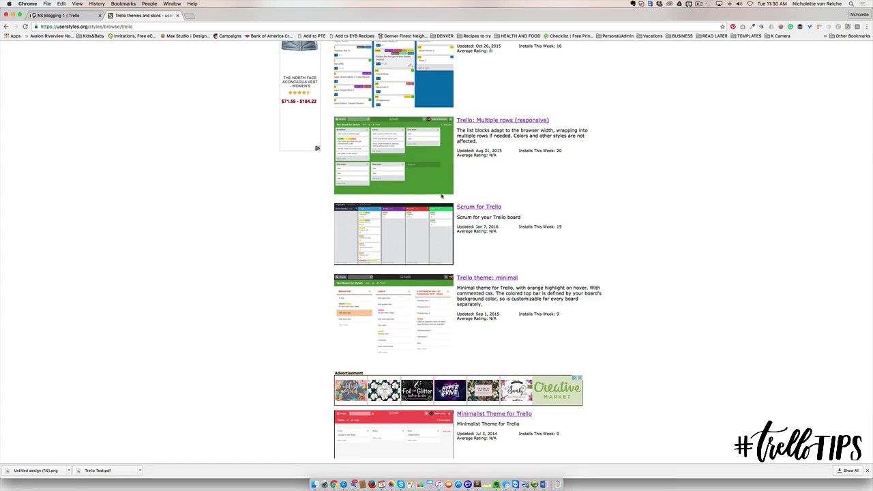
click(63, 15)
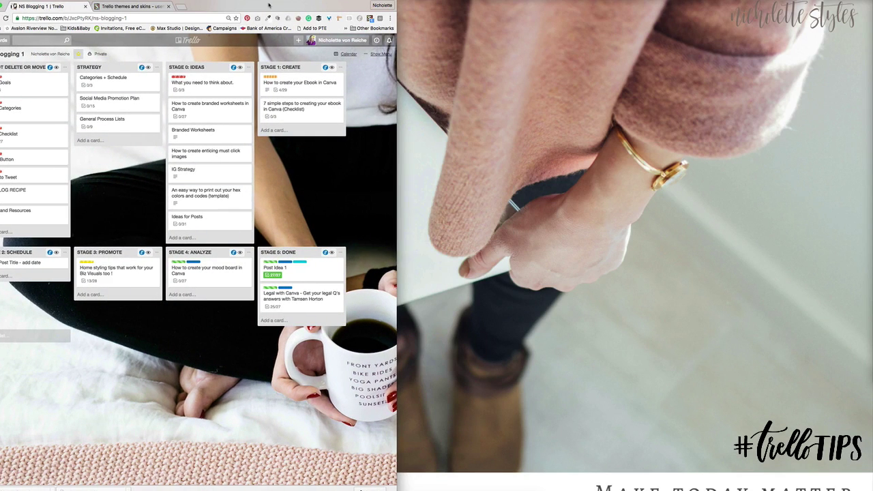
drag(394, 489, 607, 442)
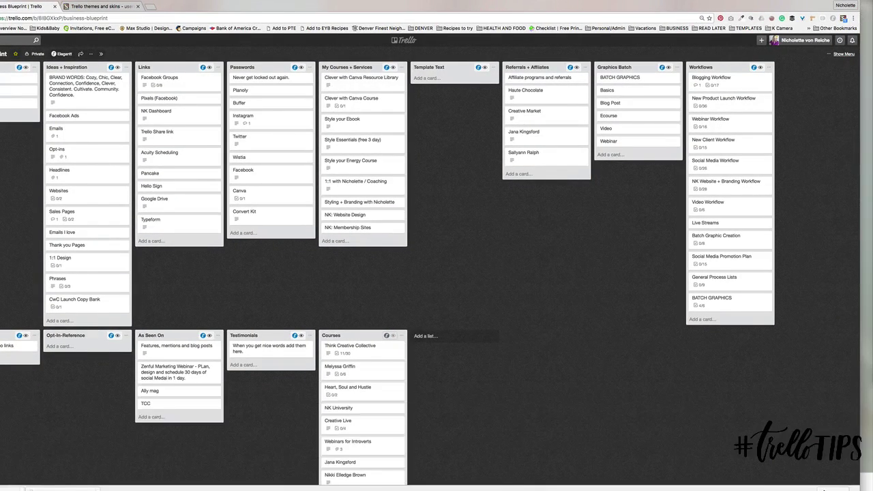
Step: Find "Trello Theme: Even more plain" in the userstyles.org Trello themes list and install it with Stylish
click(101, 6)
scroll(475, 102, up, 5)
scroll(475, 103, down, 2)
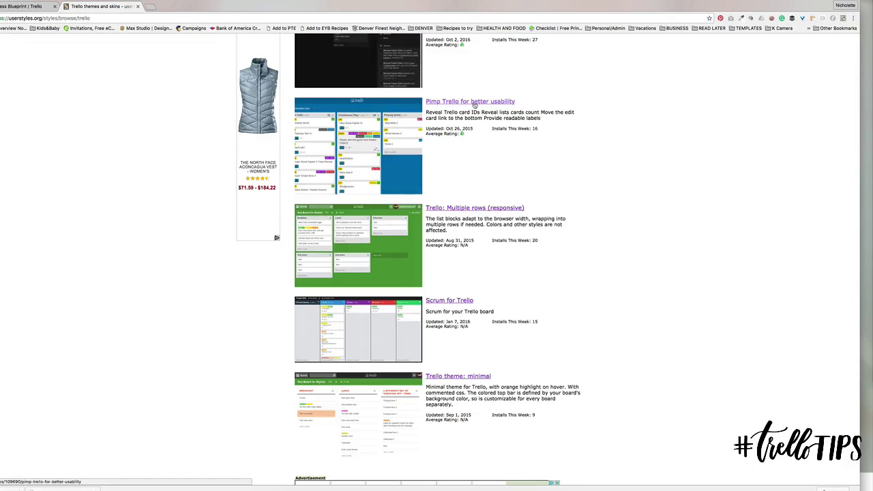
scroll(539, 209, down, 2)
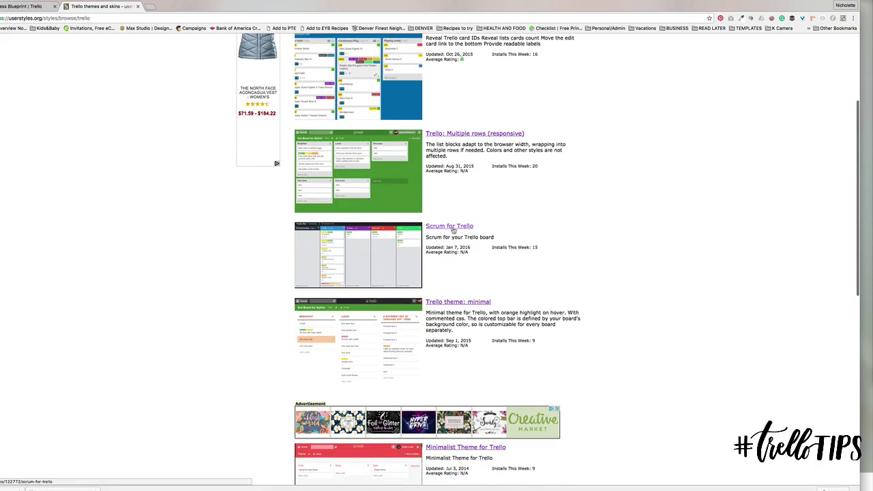
scroll(452, 232, down, 2)
scroll(452, 231, down, 3)
scroll(453, 231, down, 3)
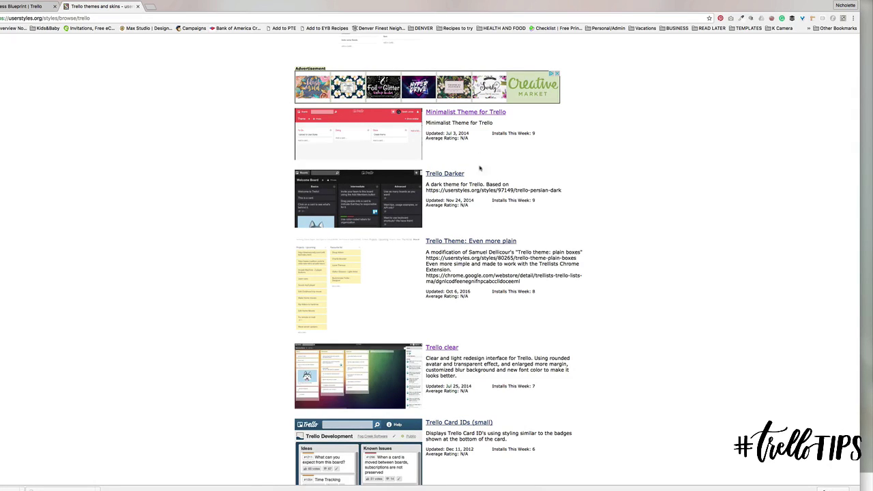
scroll(492, 201, down, 2)
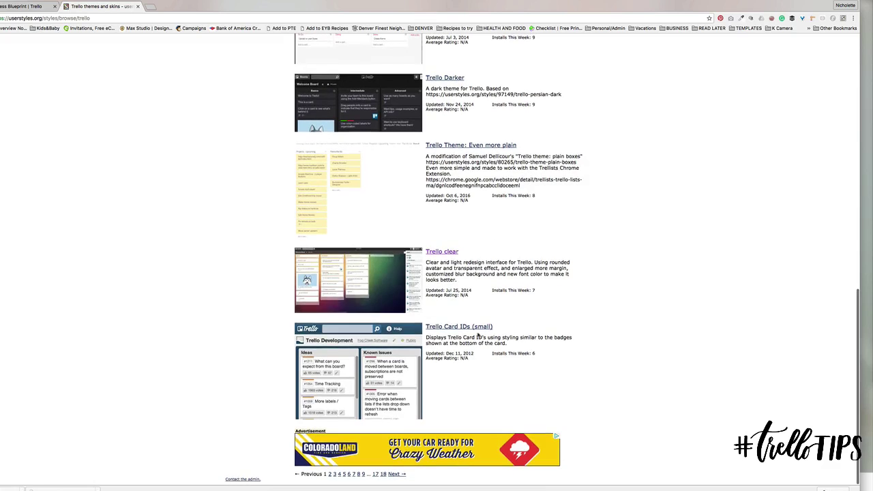
scroll(477, 327, up, 3)
click(480, 287)
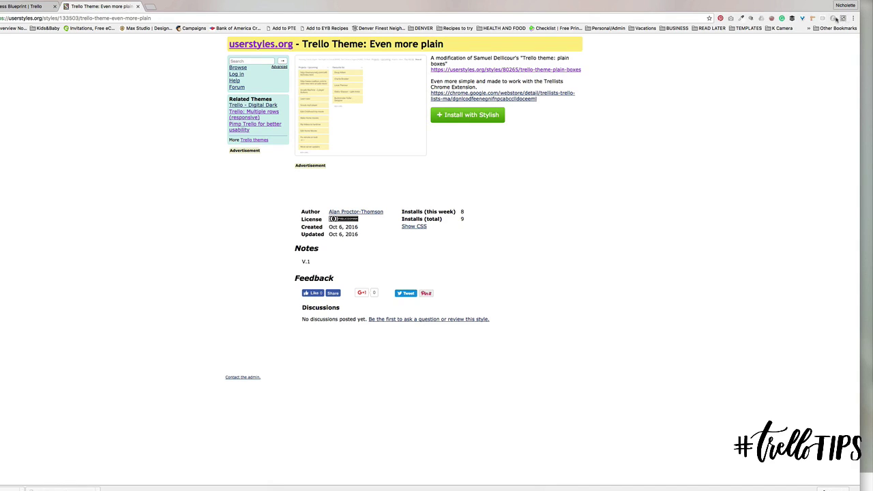
click(448, 114)
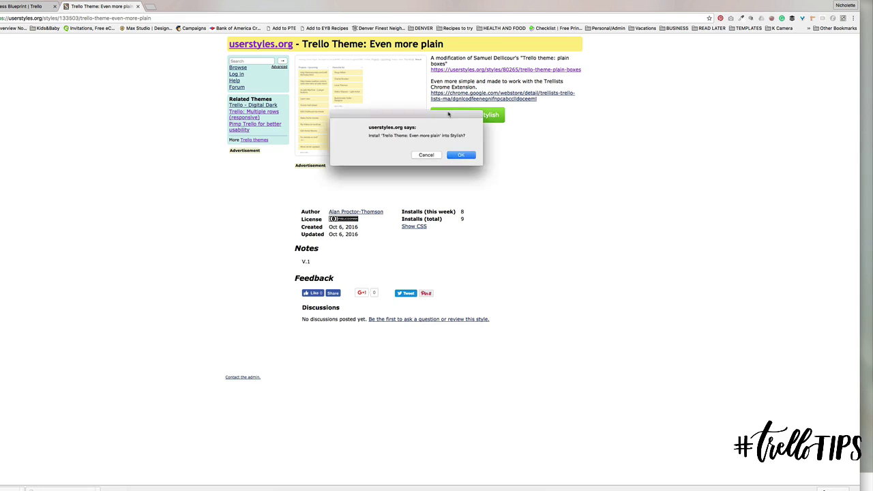
click(461, 156)
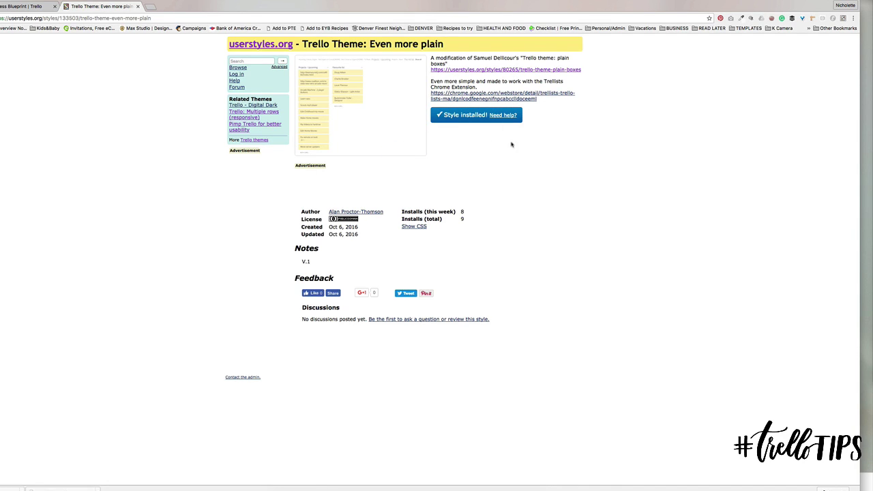
Step: On the Business Blueprint board, switch off the Even more plain and Multiple rows (responsive) styles and enable Scrum for Trello
click(23, 6)
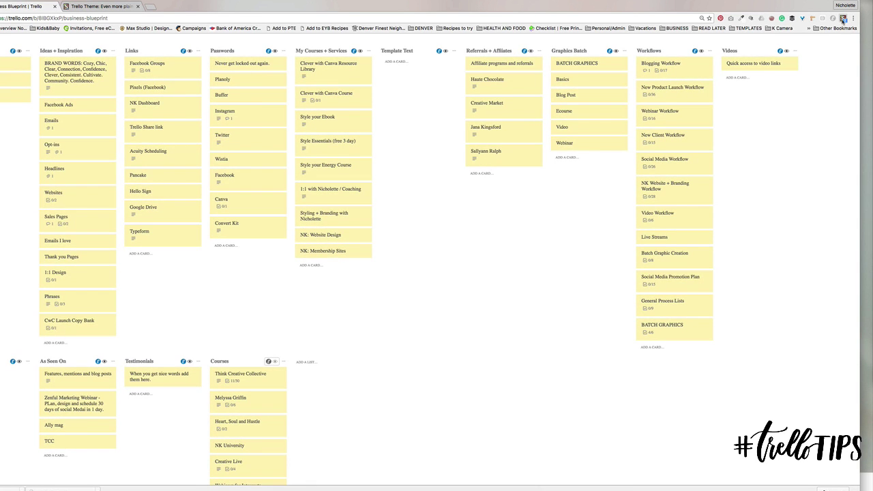
click(843, 19)
click(777, 29)
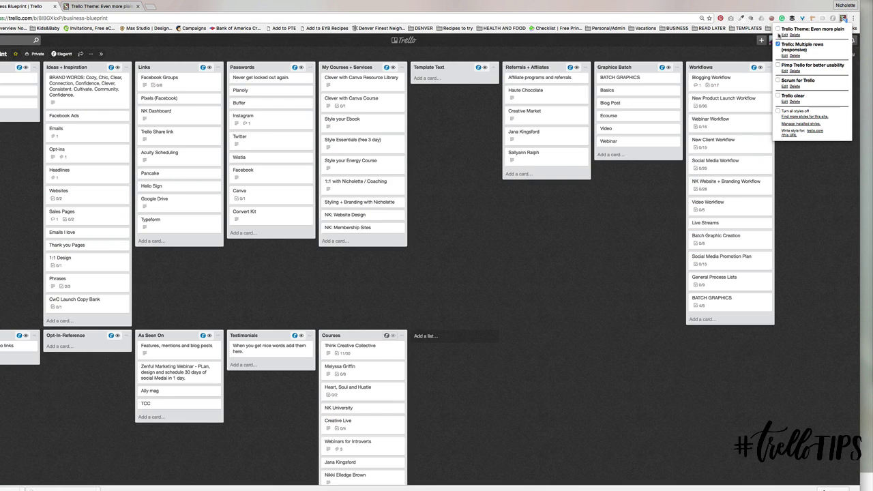
click(777, 43)
click(777, 29)
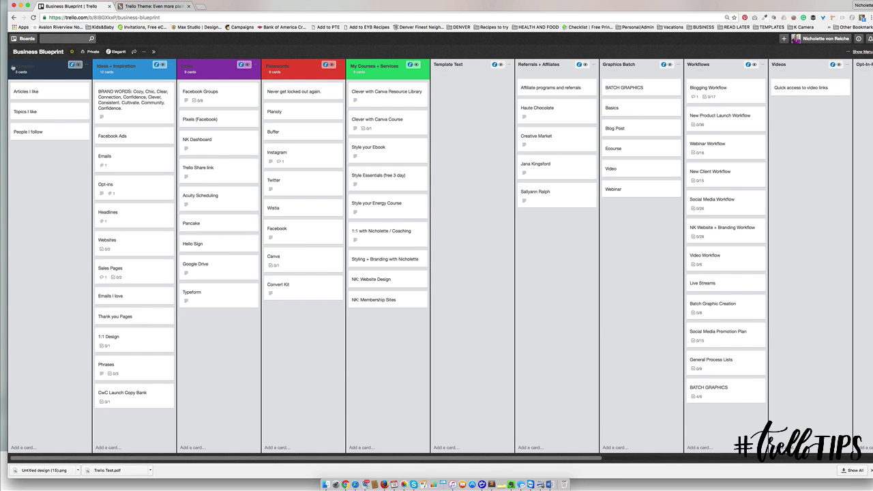
Step: Open the Client Name board and disable the Scrum for Trello style, briefly trying Multiple rows (responsive) on and off
click(26, 39)
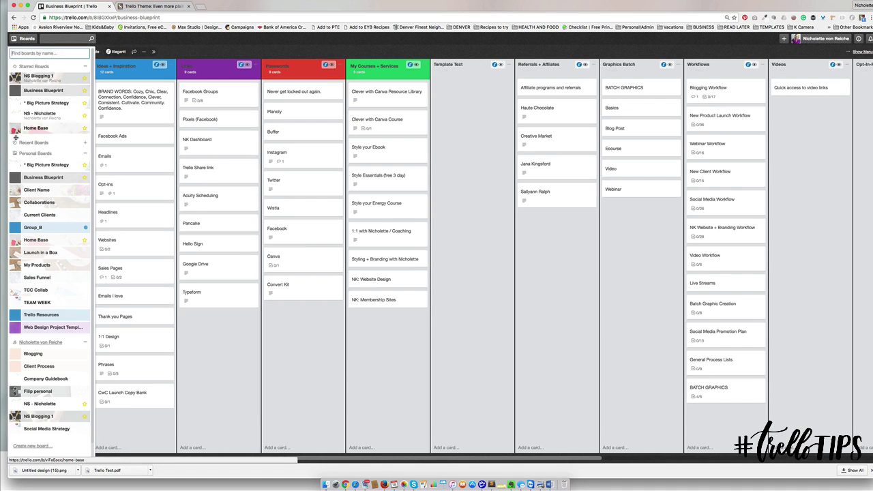
click(28, 190)
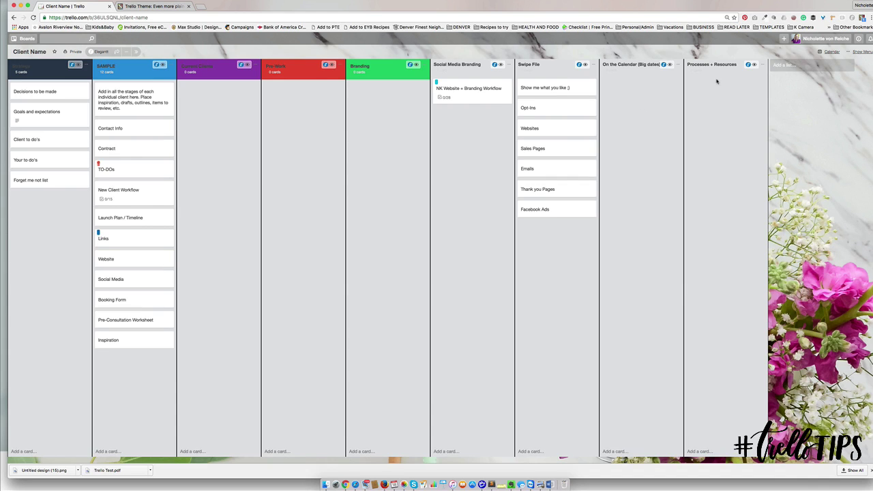
click(862, 18)
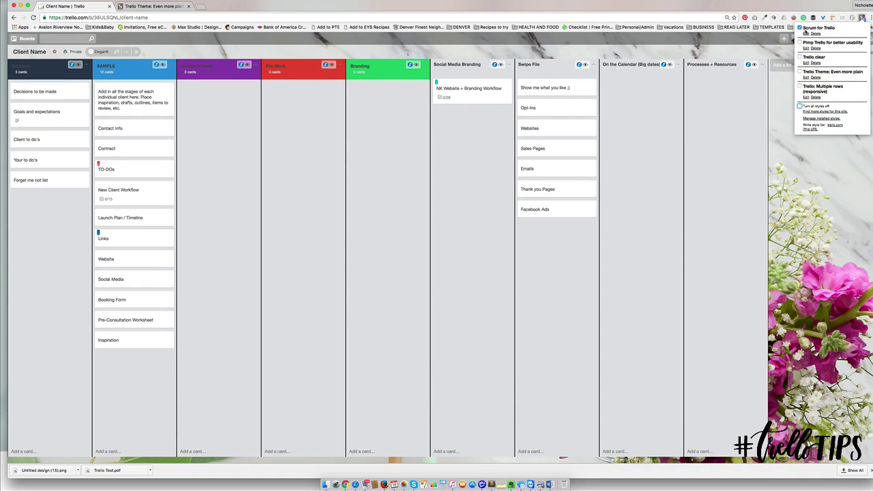
click(800, 28)
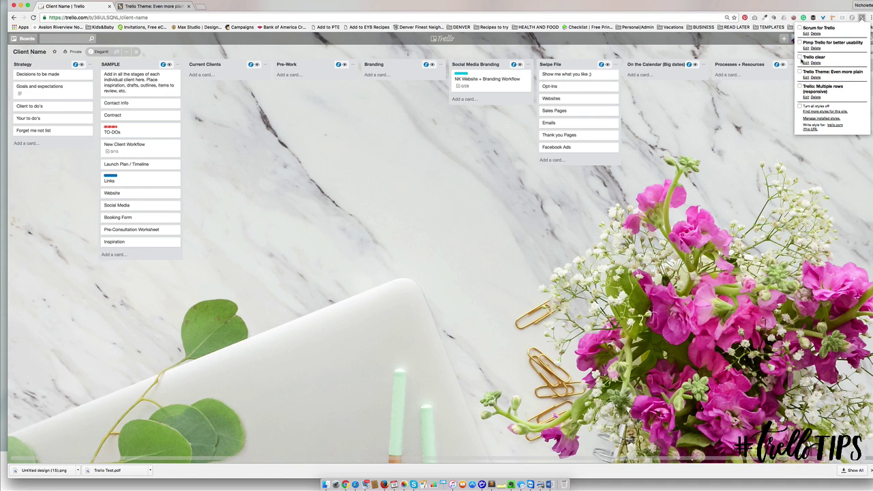
click(800, 87)
click(800, 87)
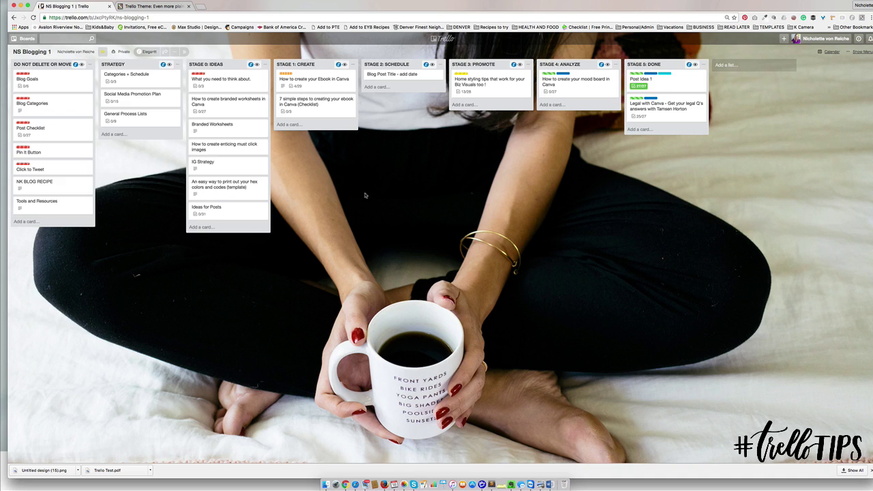
Step: Enable the "Pimp Trello for better usability" style on the NS Blogging 1 board
click(861, 17)
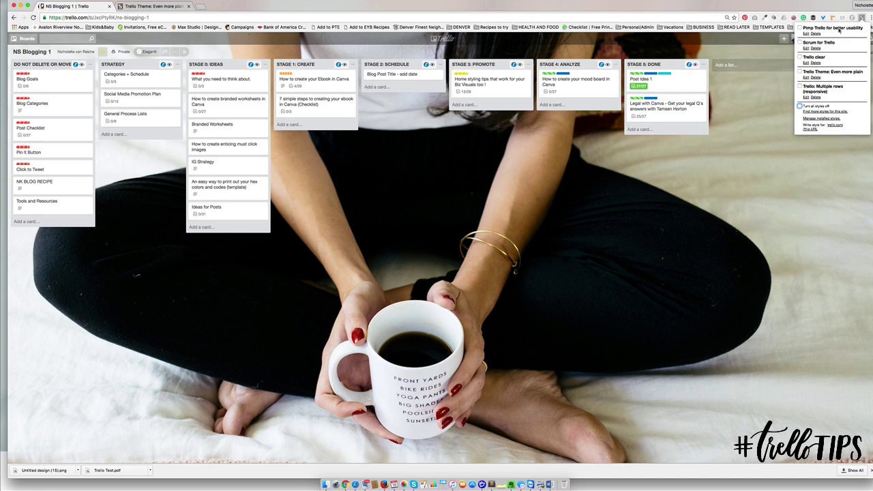
click(799, 28)
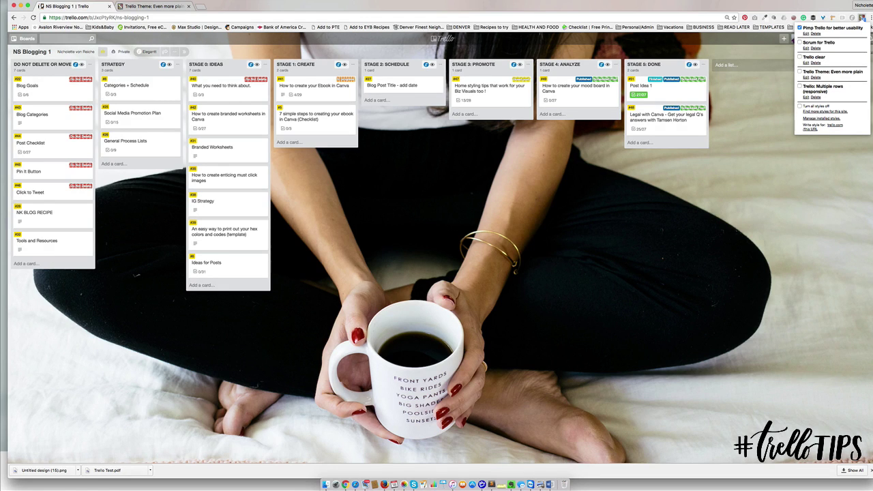
Step: Return to the userstyles.org Trello themes list and install "Trello theme: minimal" with Stylish
key(ctrl+Tab)
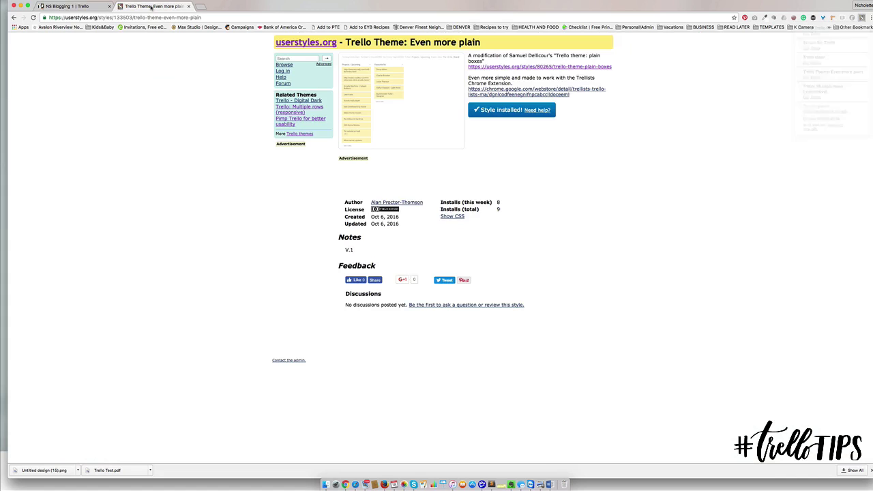
click(13, 17)
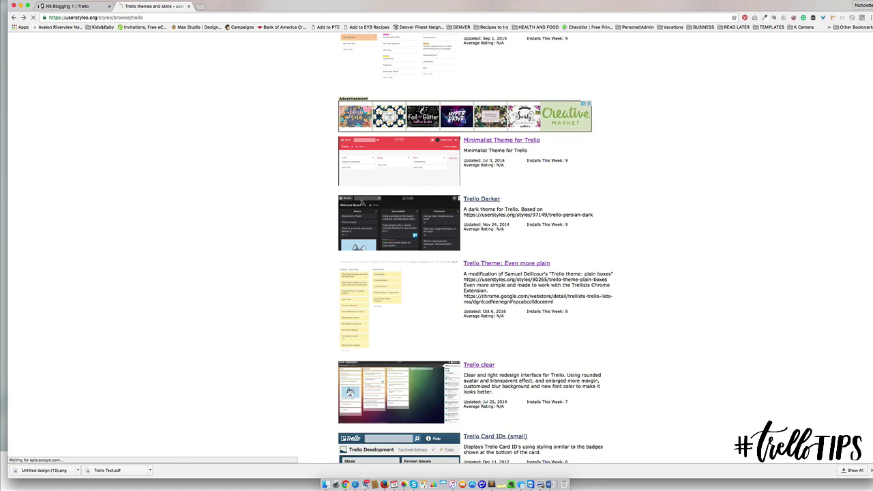
scroll(372, 196, up, 15)
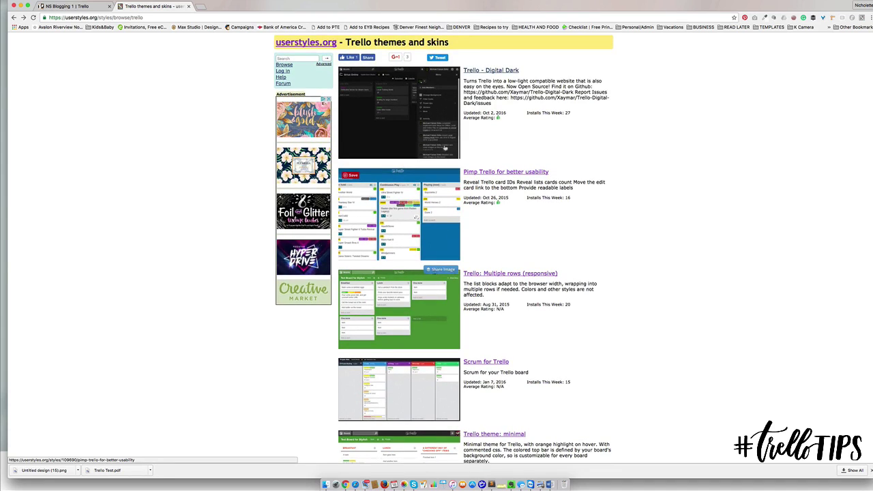
scroll(549, 164, down, 5)
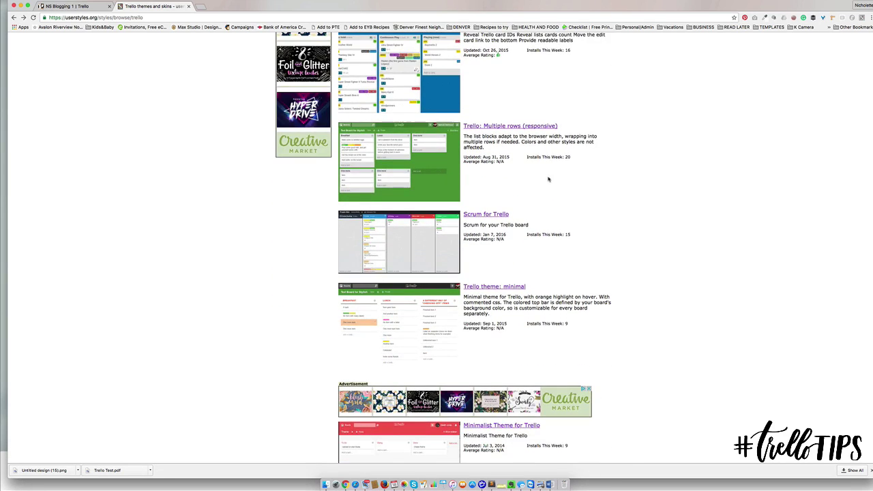
scroll(547, 179, down, 3)
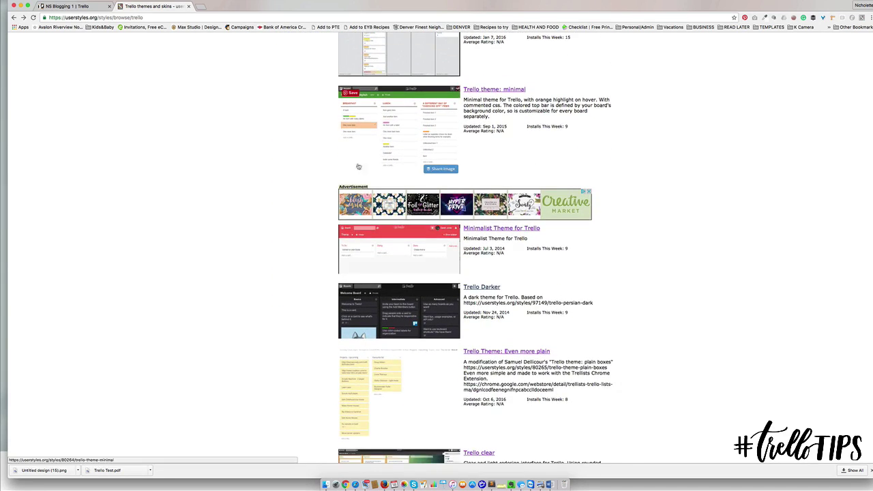
click(491, 90)
click(490, 91)
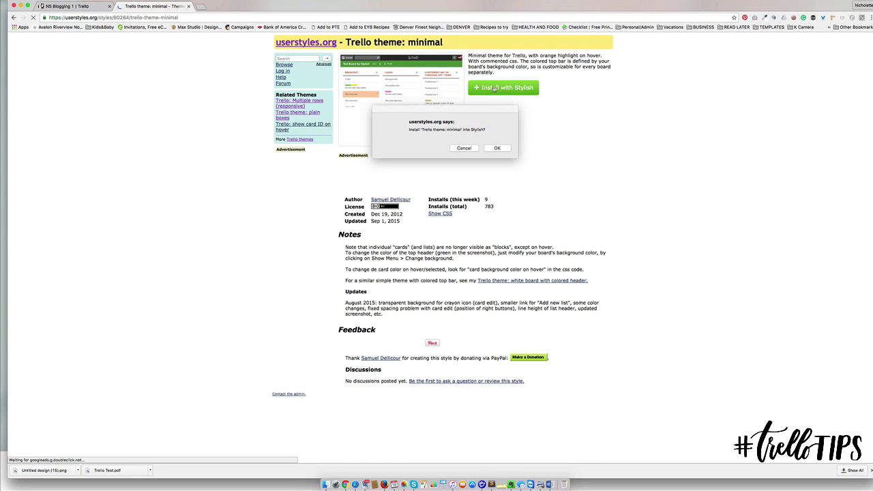
key(Return)
Step: Go back to the Trello themes list and open its second page of styles
key(super+Left)
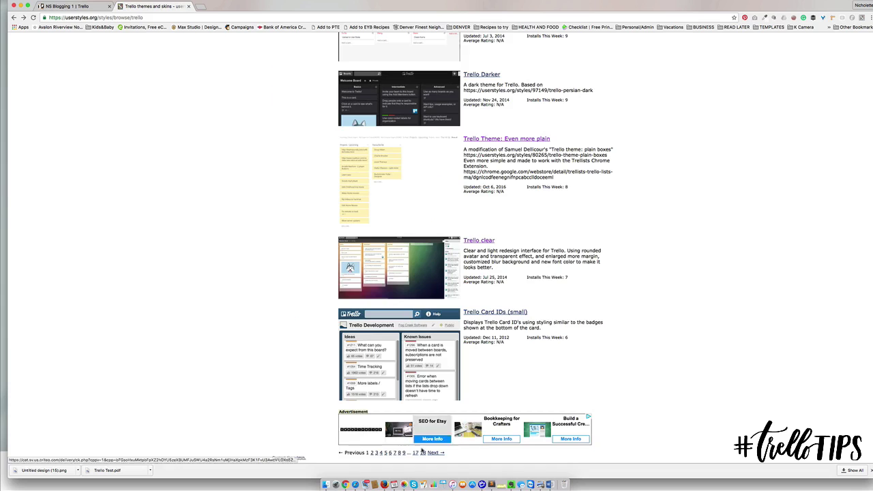
click(371, 453)
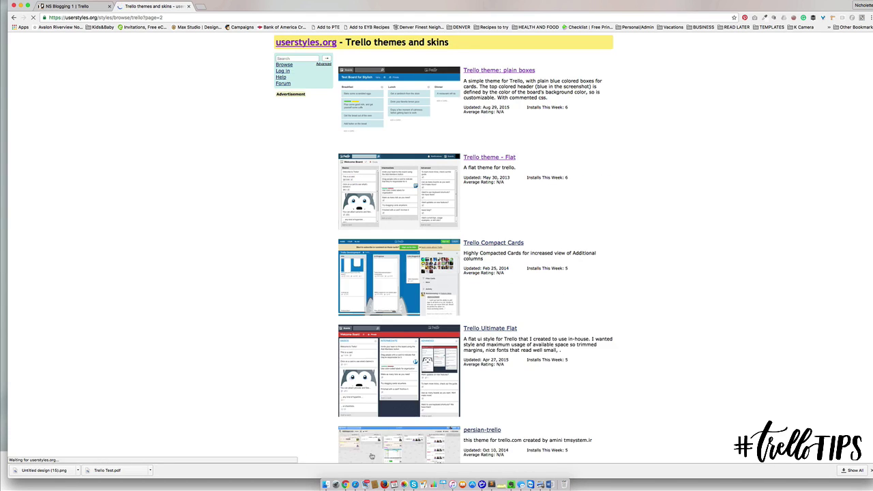
Step: On the NS Blogging 1 board, toggle "Trello: full width labels with text" off and on to compare the card labels
key(super+1)
click(862, 17)
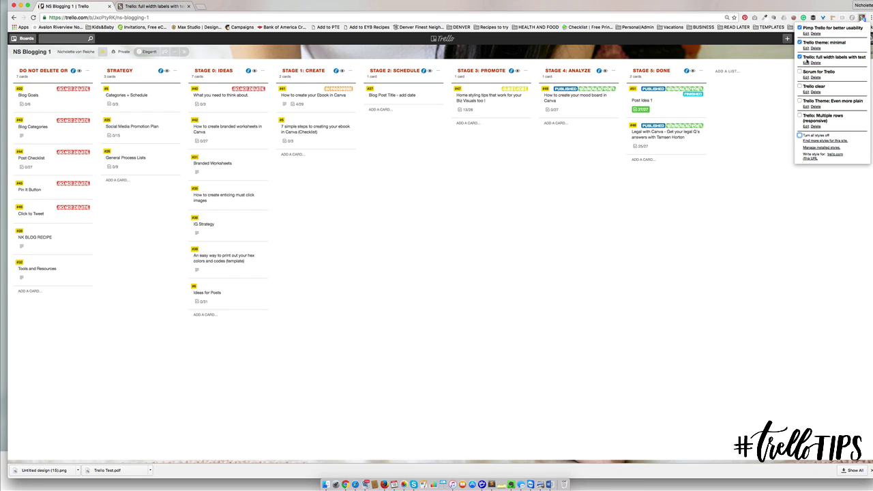
click(800, 57)
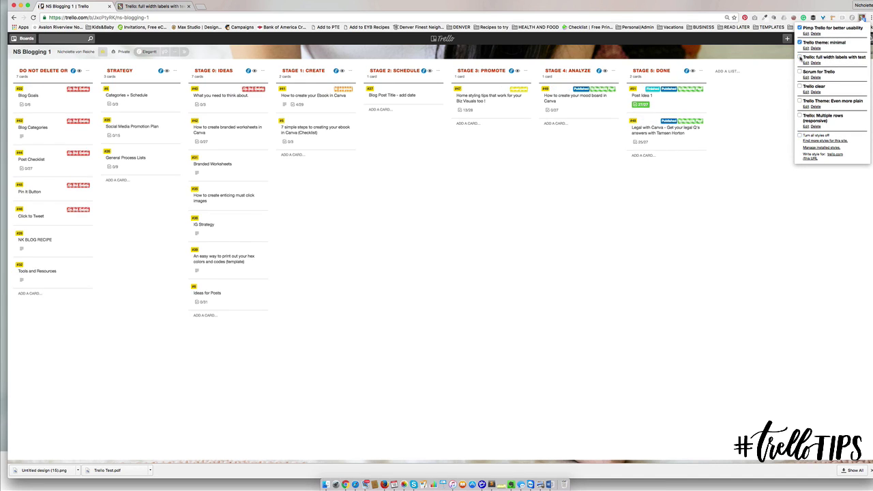
click(799, 57)
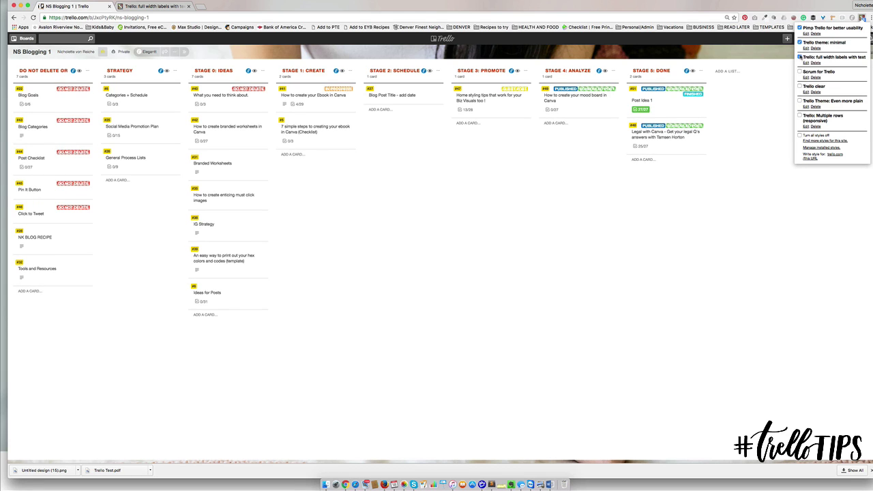
click(799, 58)
click(800, 57)
Step: Disable the "Pimp Trello for better usability" and "Trello theme: minimal" styles, and return to the full width labels style page
click(799, 28)
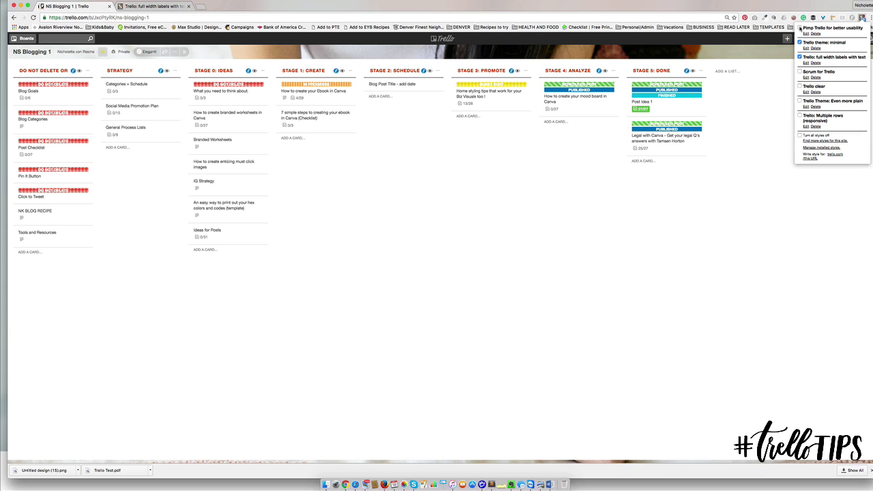
click(799, 43)
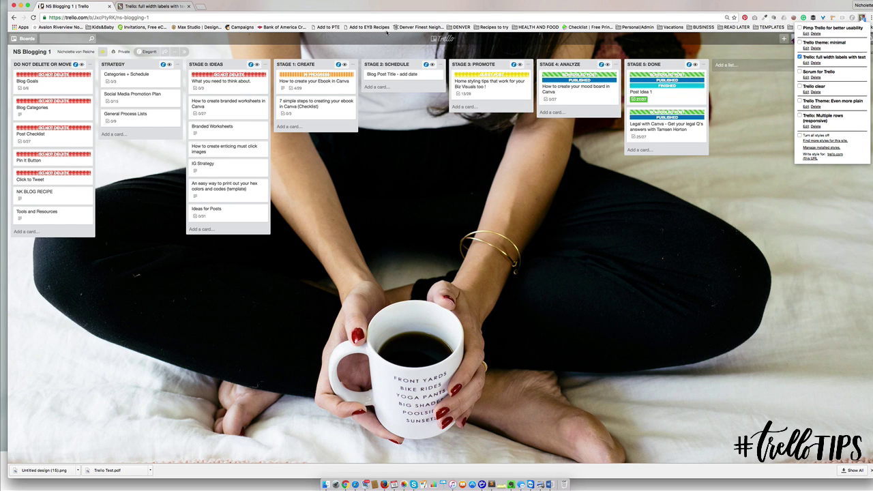
click(136, 6)
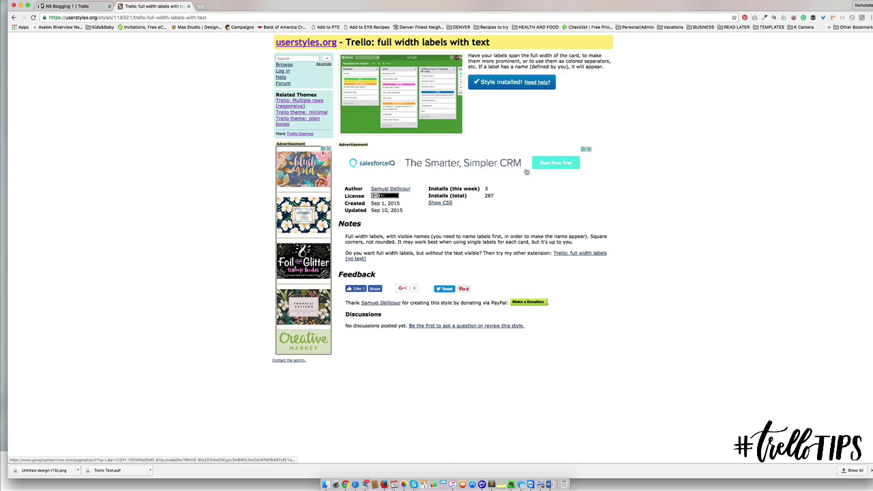
Step: Return to the NS Blogging 1 board and disable the "Trello: full width labels with text" style in Stylish
click(14, 17)
click(68, 6)
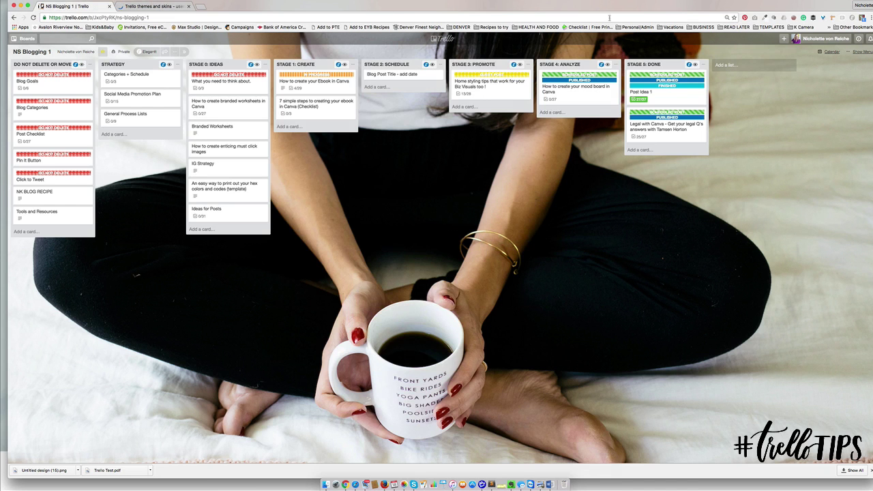
click(861, 20)
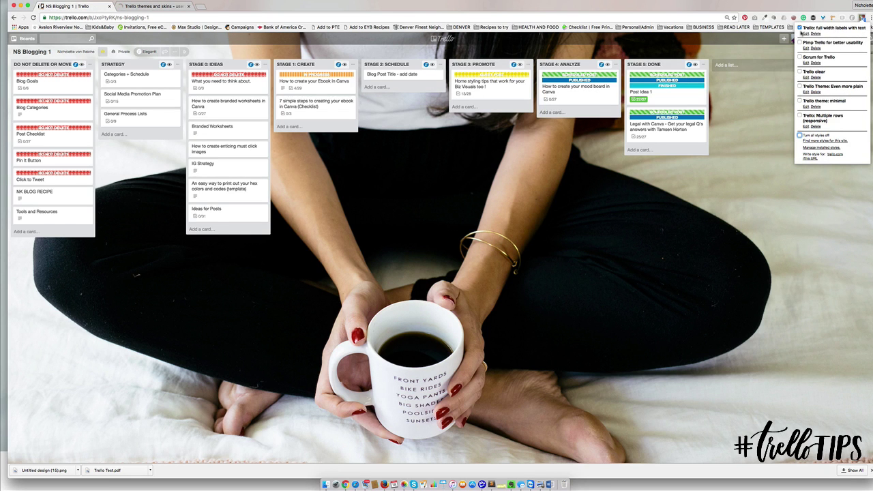
click(799, 43)
click(799, 28)
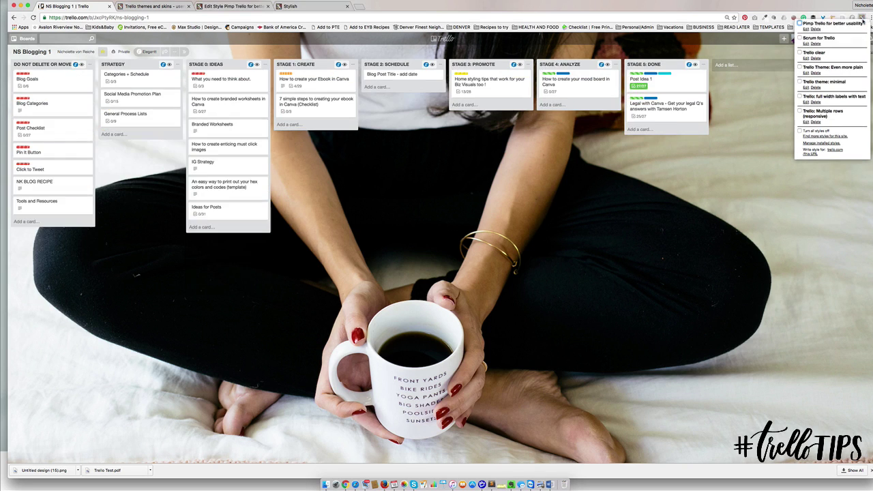
Step: Open the Stylish installed styles manager and delete the "Scrum for Trello" and "Trello Theme: Even more plain" styles
click(814, 149)
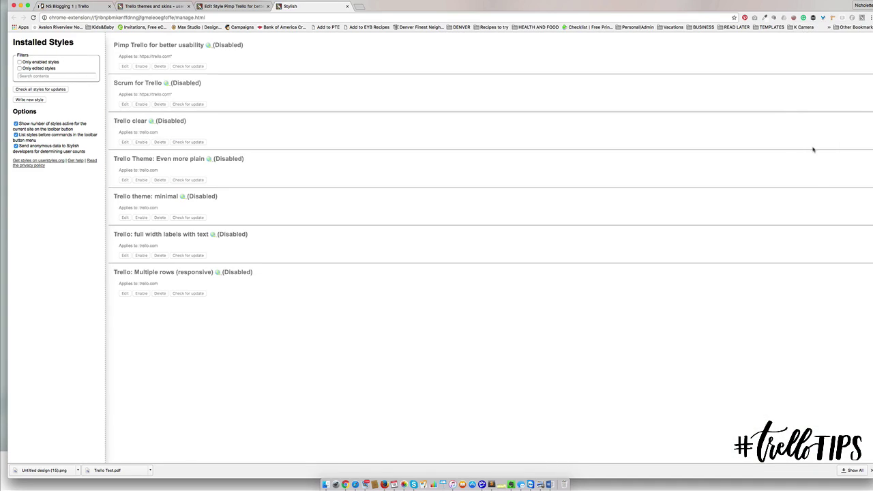
click(159, 104)
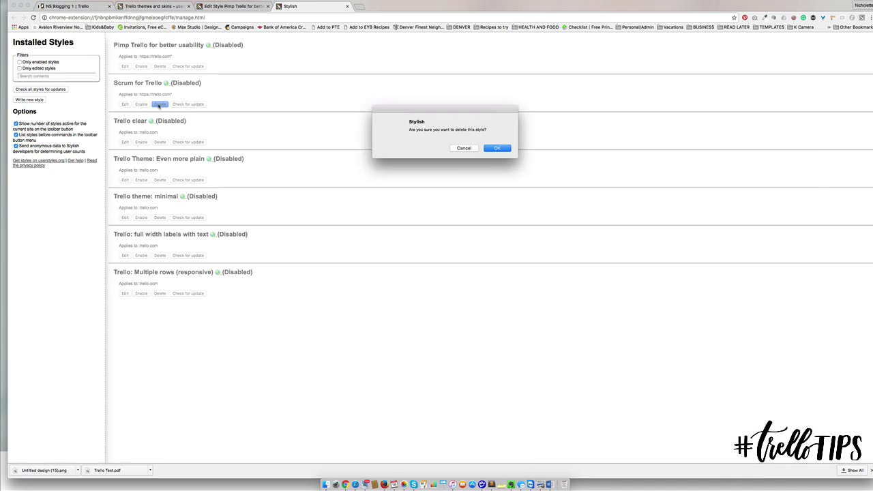
click(486, 150)
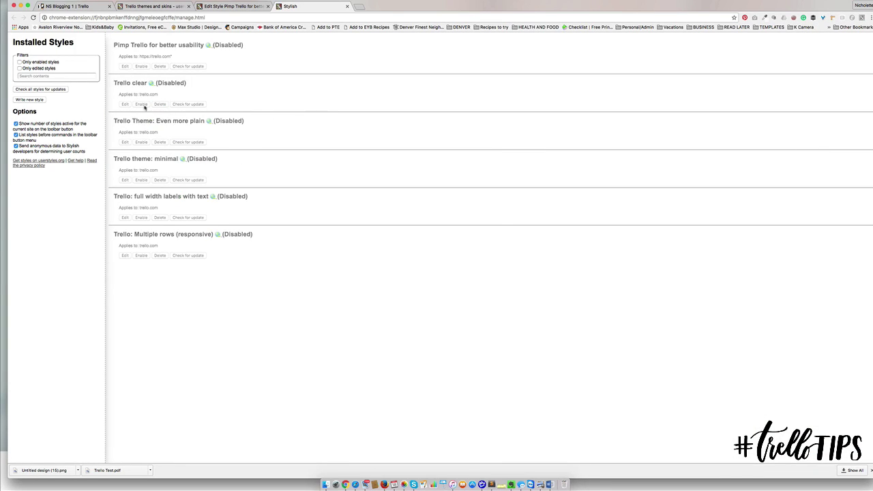
click(160, 142)
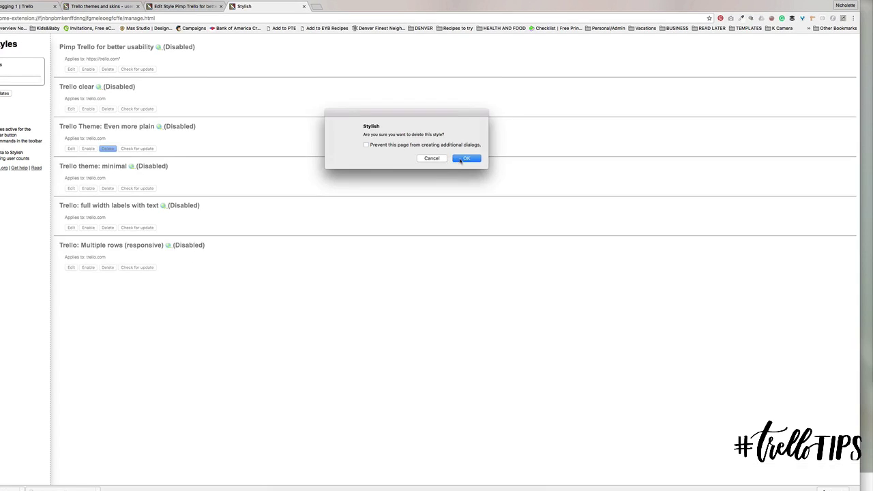
click(462, 159)
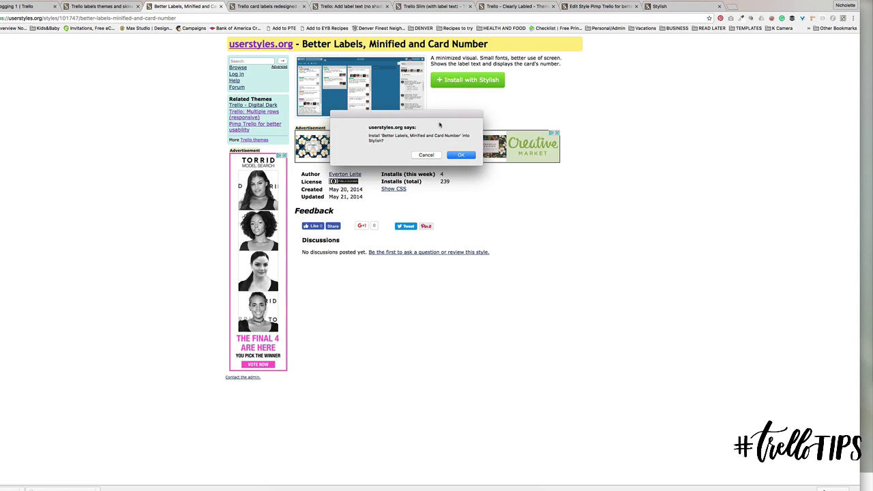
Step: Install the "Better Labels, Minified and Card Number" style and return to the "Trello labels" search results
click(454, 156)
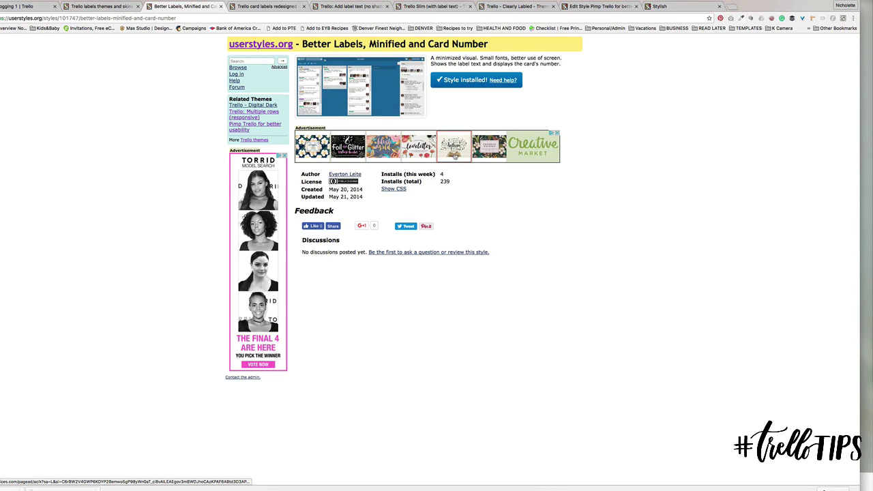
click(101, 6)
scroll(225, 77, up, 15)
scroll(351, 116, down, 1)
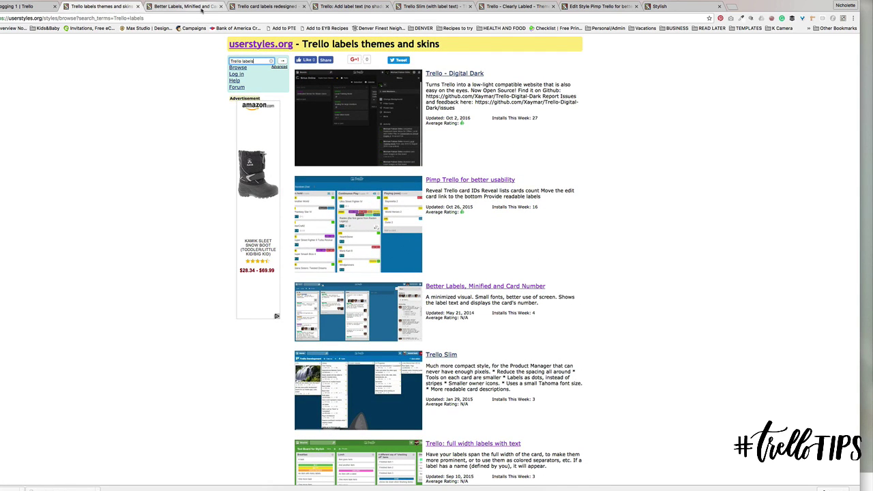
Step: Install the "Trello card labels redesigned" and "Trello: Add label text (no shadow)" styles from their open pages
click(272, 6)
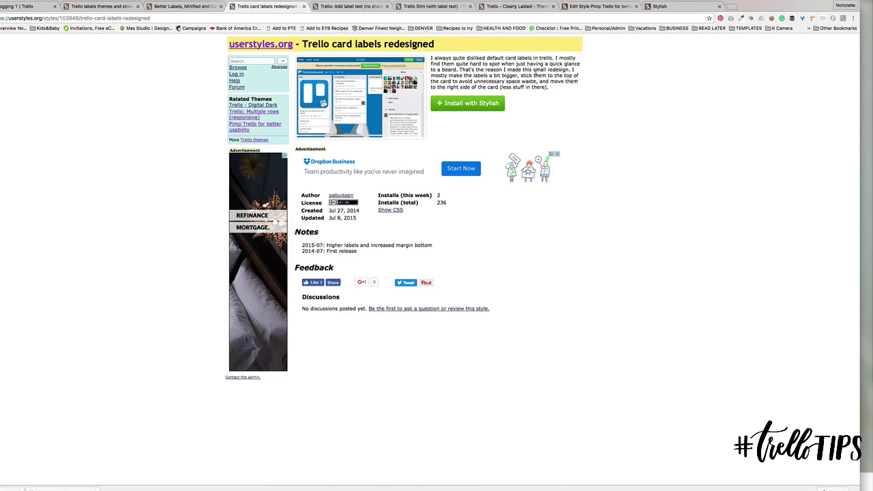
click(467, 103)
click(460, 154)
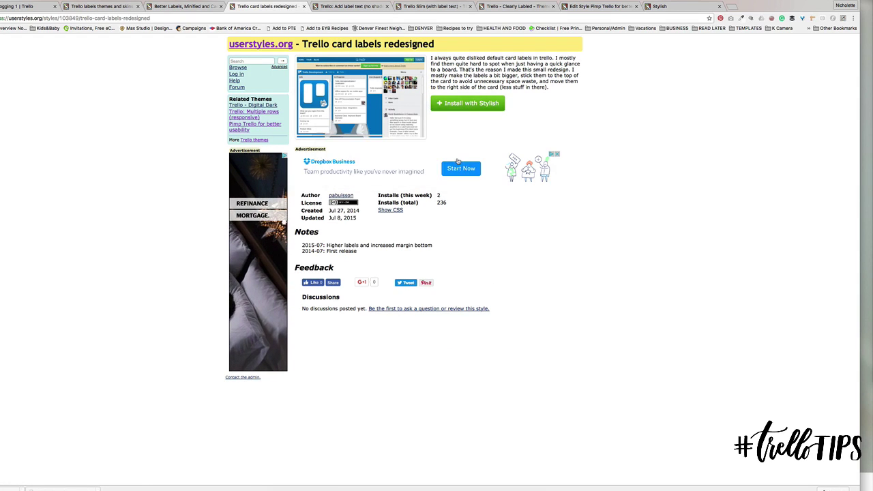
click(350, 6)
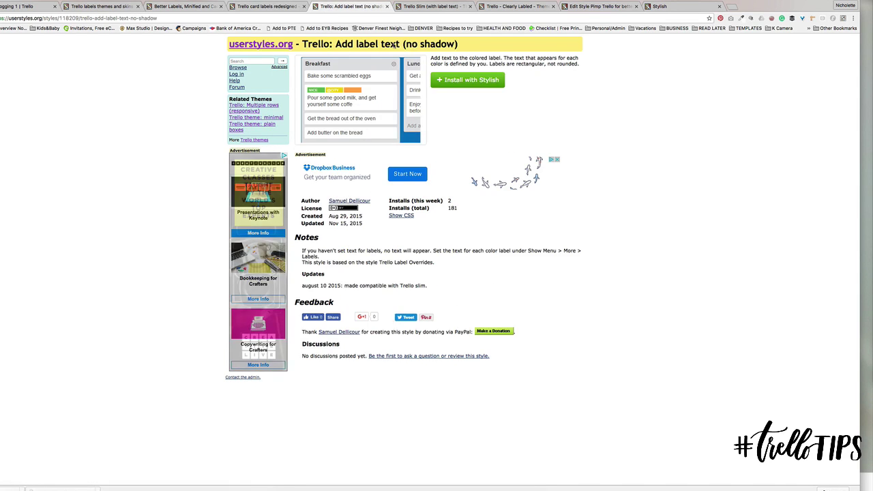
click(468, 80)
click(464, 154)
Step: Install the "Trello Slim (with label text)" and "Trello - Clearly Labled" styles and close their pages
click(416, 6)
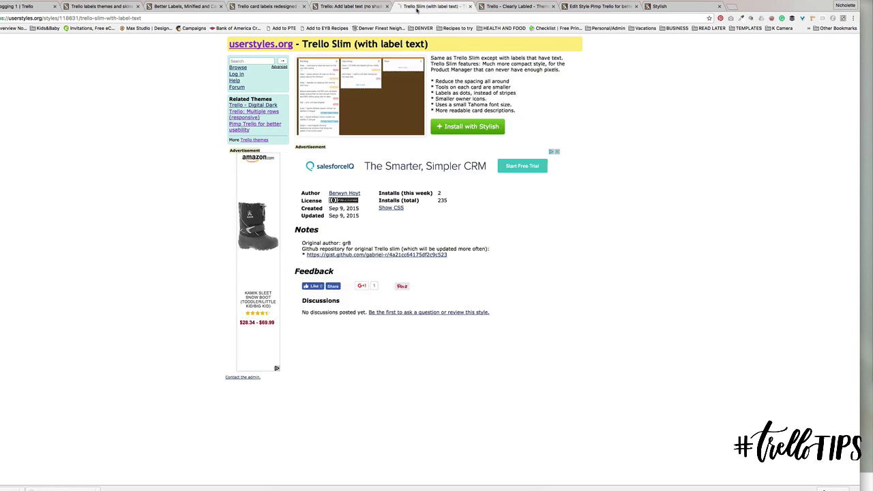
click(471, 127)
click(461, 155)
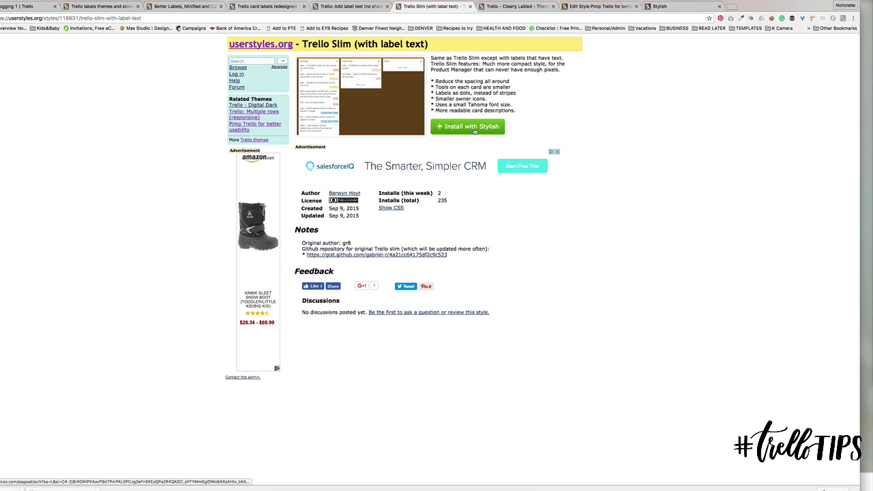
click(470, 7)
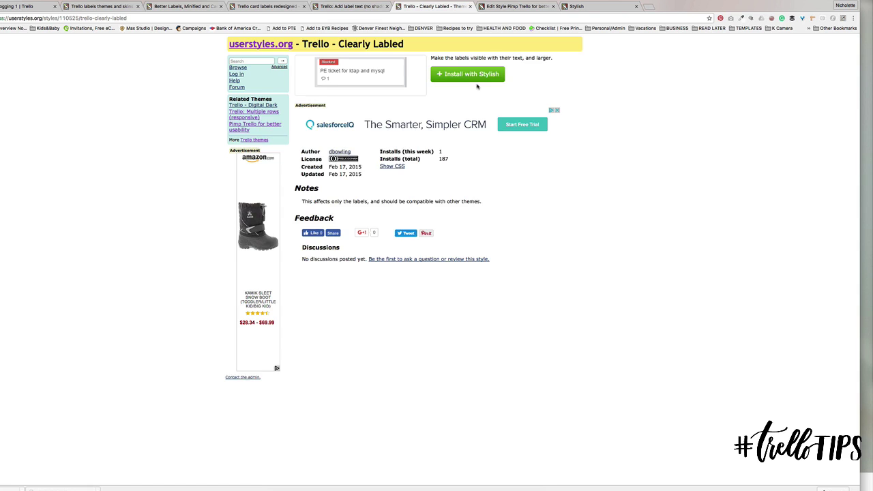
click(461, 77)
click(458, 154)
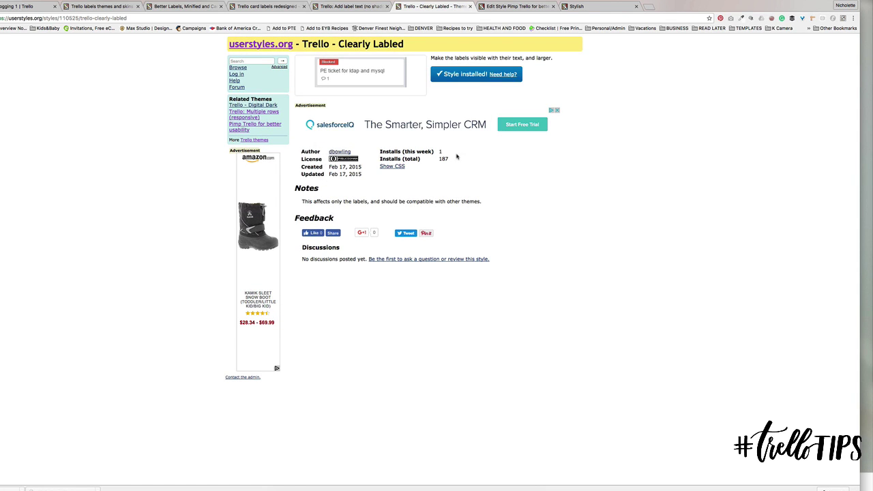
click(470, 6)
click(470, 6)
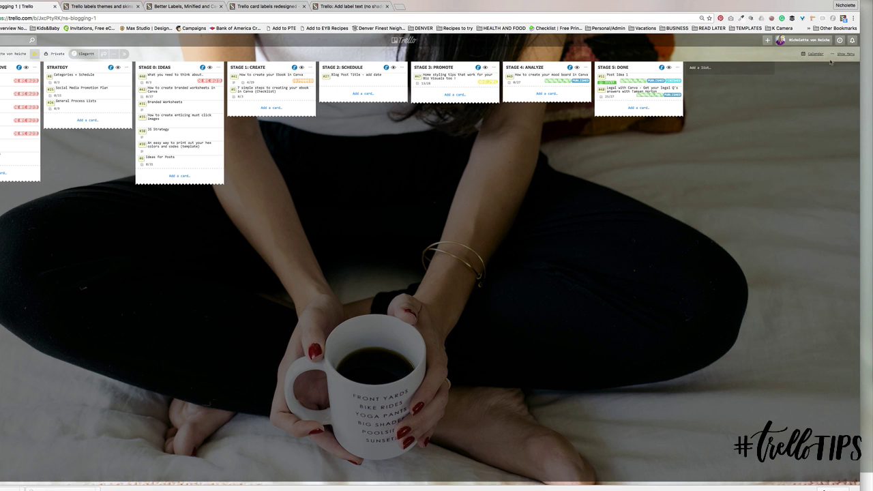
Step: Disable all the enabled Stylish styles on the NS Blogging 1 board
click(843, 19)
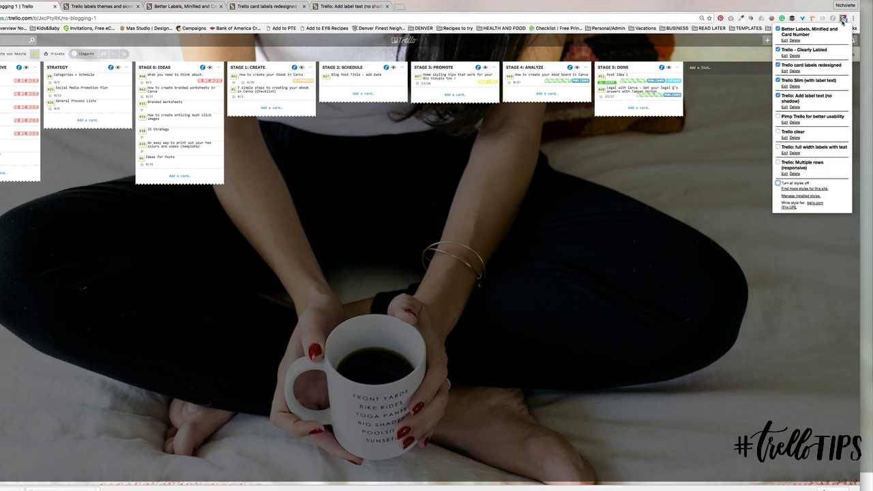
click(777, 49)
click(778, 29)
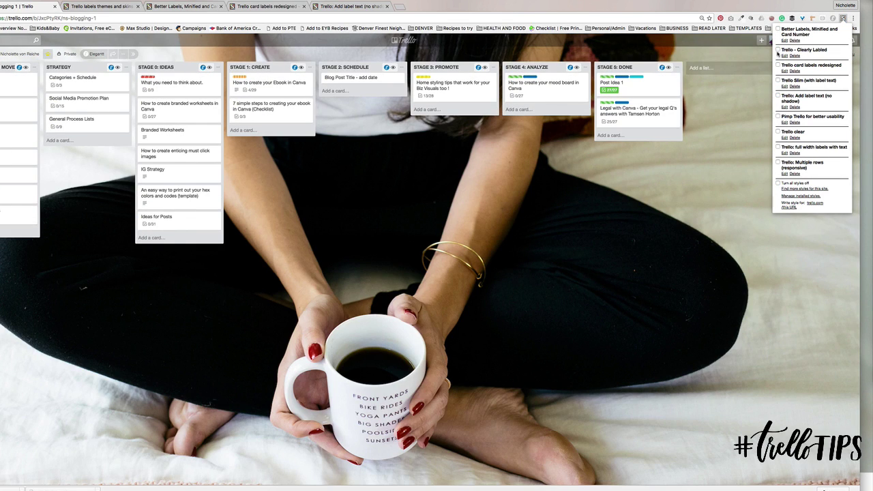
Step: Preview "Trello - Clearly Labled", "Trello card labels redesigned" and "Trello Slim (with label text)" on the board, switching each on and off in turn
click(777, 50)
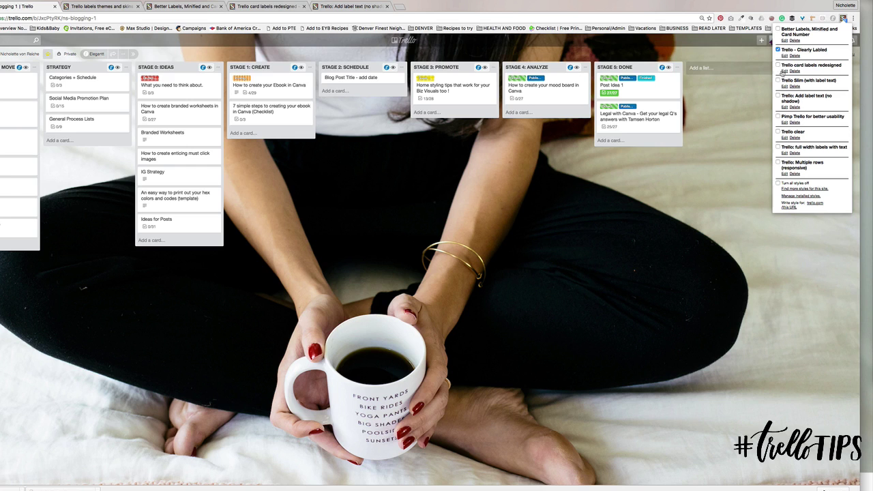
click(777, 65)
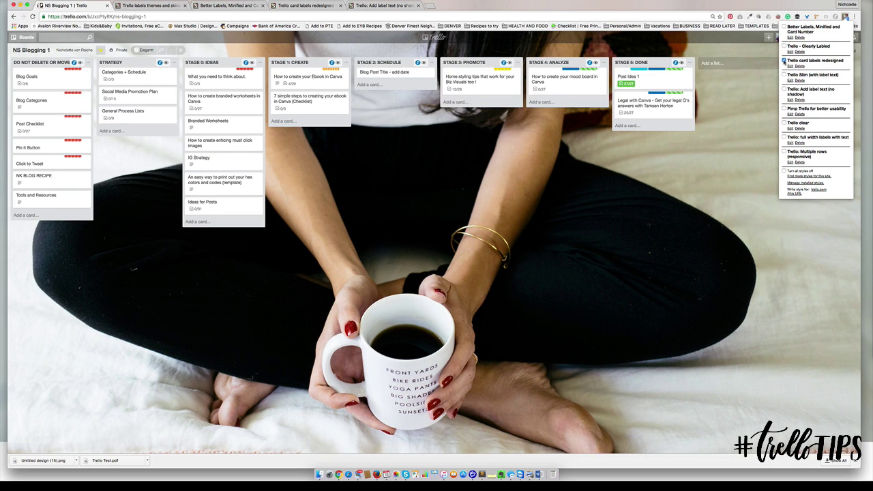
click(783, 61)
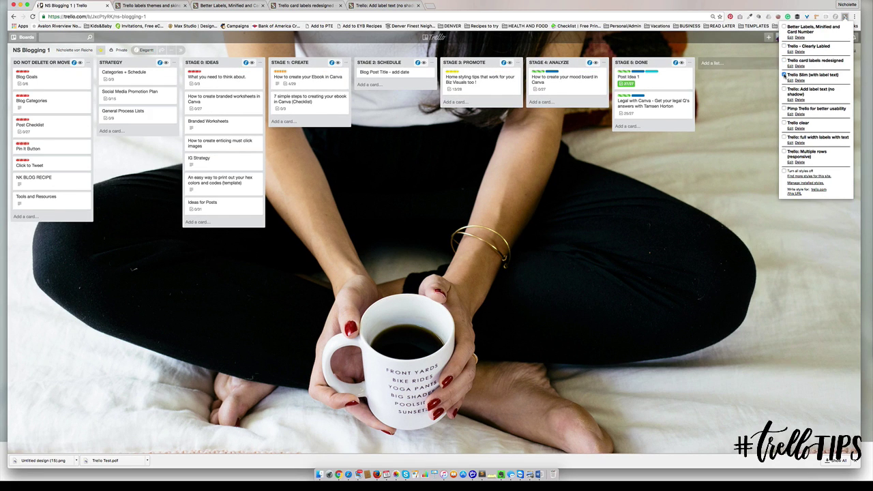
click(783, 75)
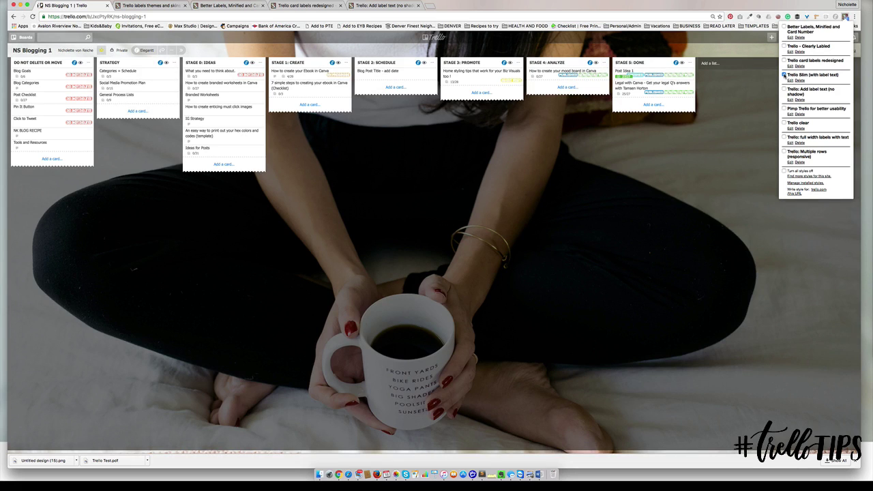
click(783, 75)
Step: Preview "Trello: Add label text (no shadow)" and "Pimp Trello for better usability" in turn, and leave only "Trello - Clearly Labled" enabled
click(784, 89)
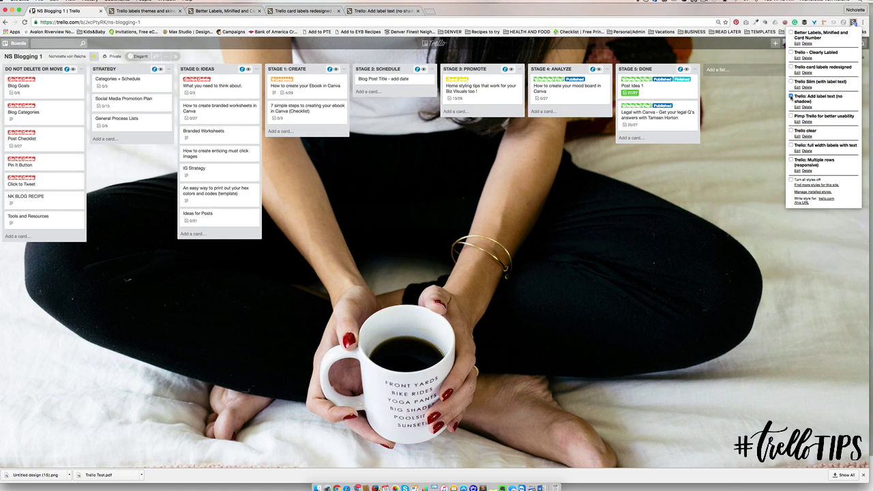
click(791, 97)
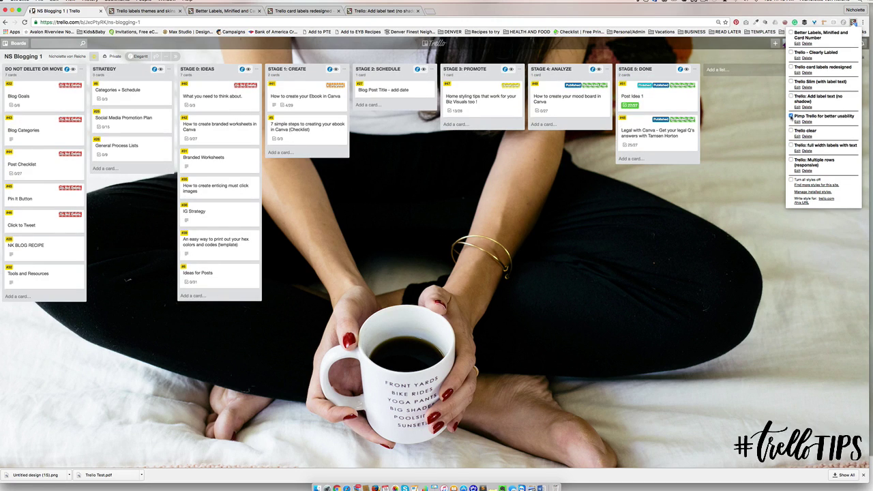
click(791, 117)
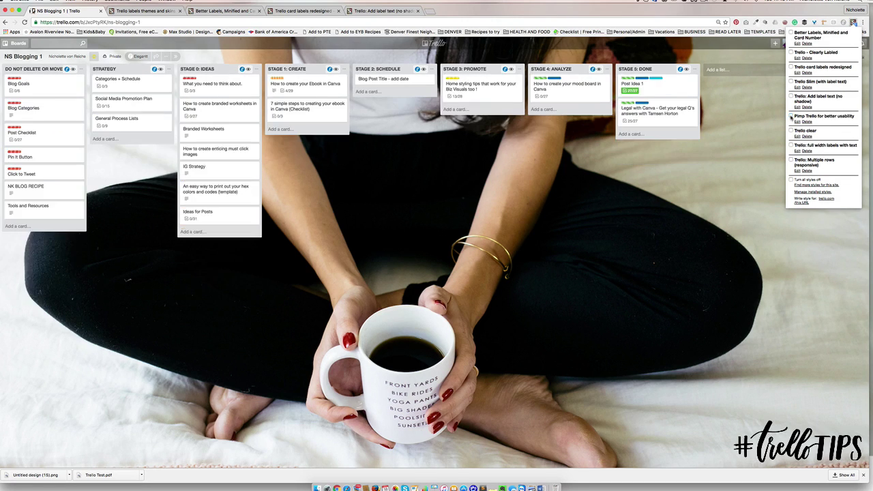
click(791, 52)
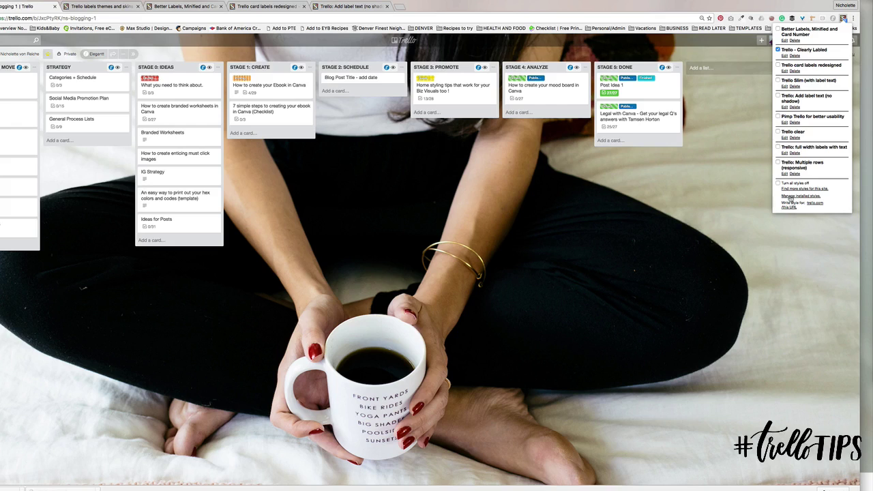
Step: Delete the "Pimp Trello for better usability" and "Better Labels, Minified and Card Number" styles in the installed styles manager
click(791, 197)
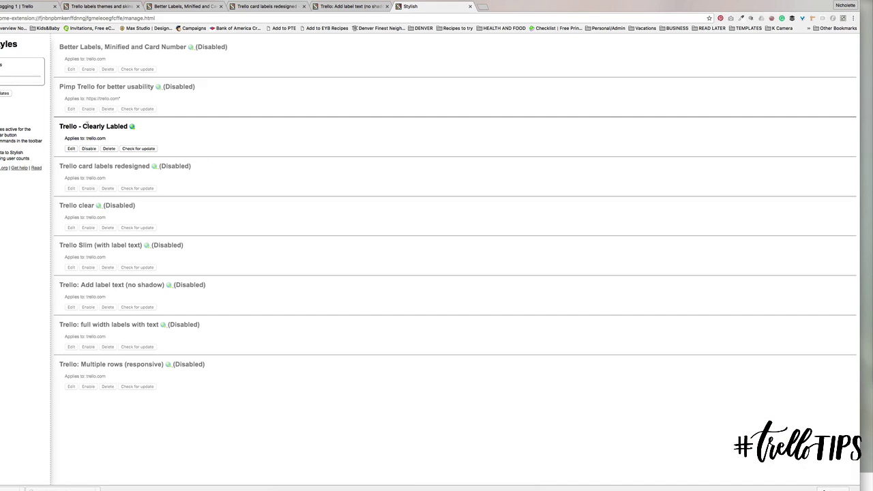
click(107, 109)
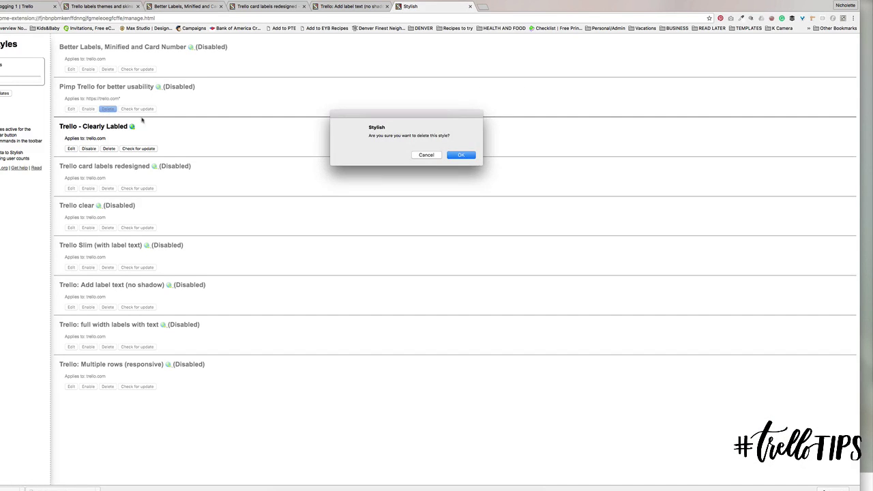
click(459, 154)
click(107, 69)
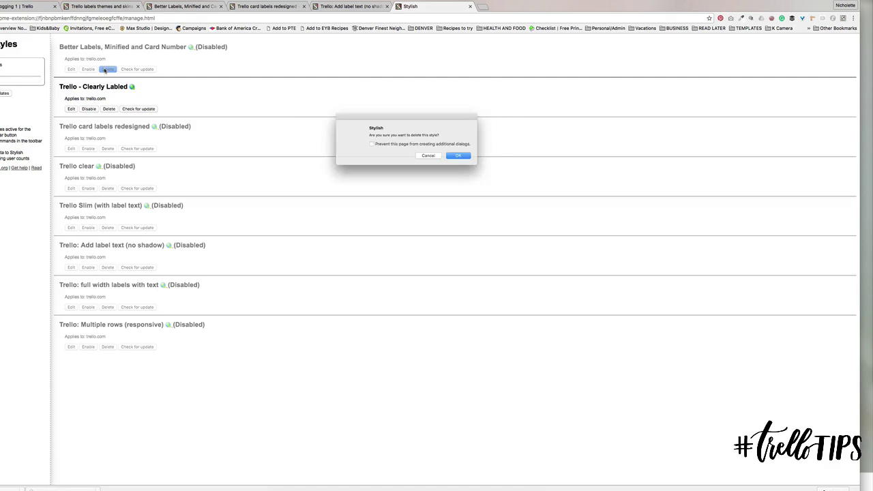
click(460, 156)
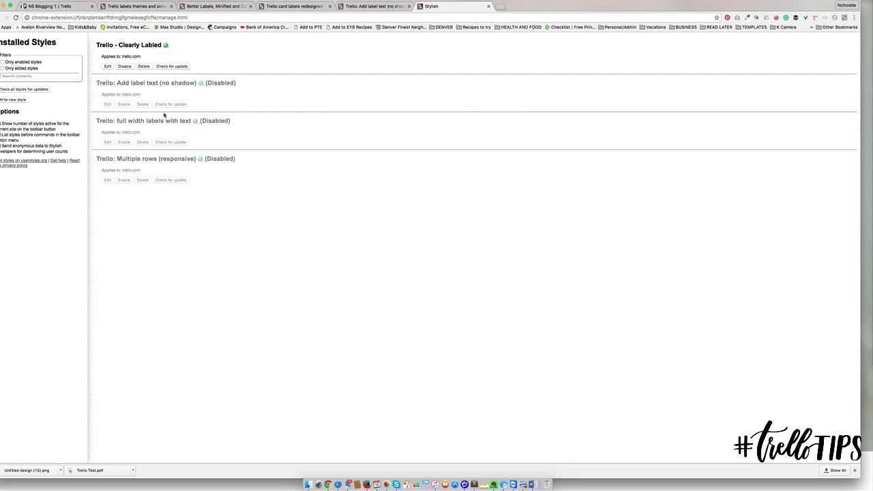
Step: Delete the "full width labels with text", "Add label text (no shadow)" and "Multiple rows (responsive)" styles, and return to the NS Blogging 1 board
click(143, 142)
click(485, 152)
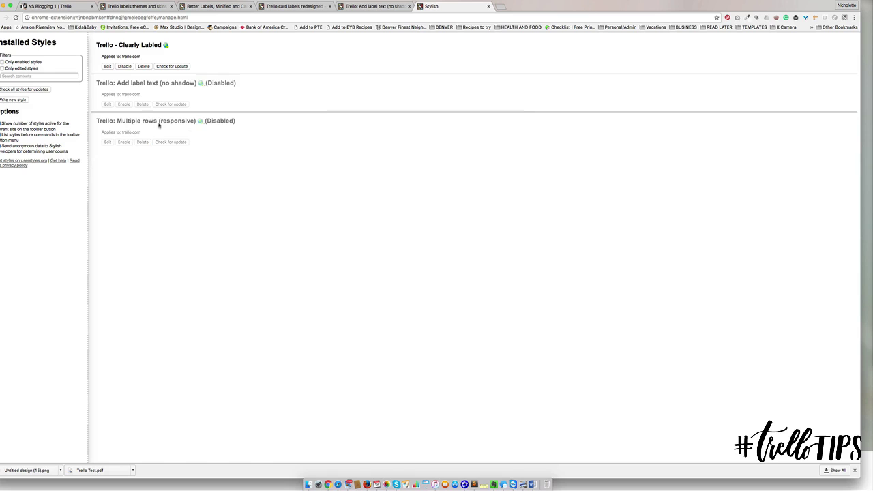
click(144, 103)
click(483, 152)
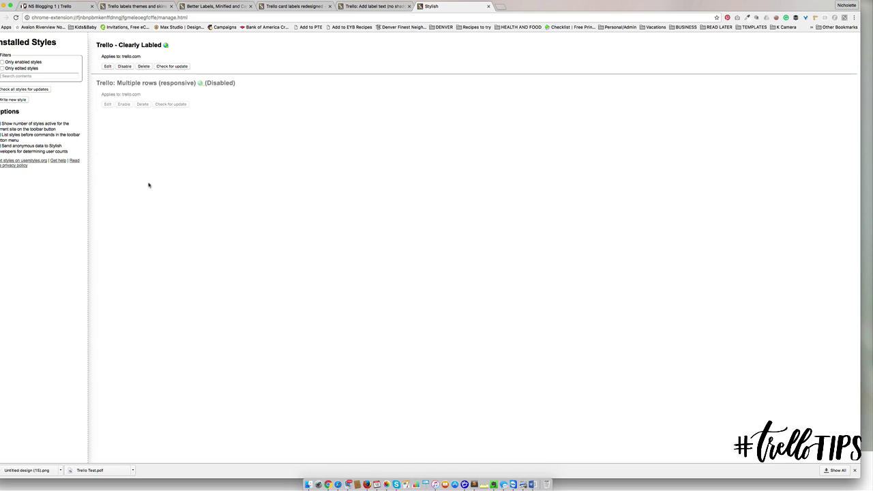
click(143, 103)
click(483, 152)
click(46, 8)
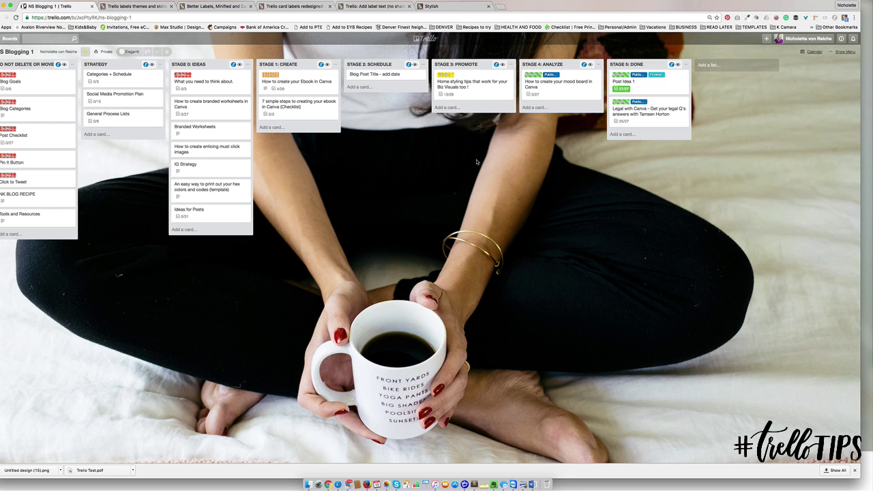
Step: Look through the "Trello labels" styles on userstyles.org and return to the NS Blogging 1 board
click(137, 6)
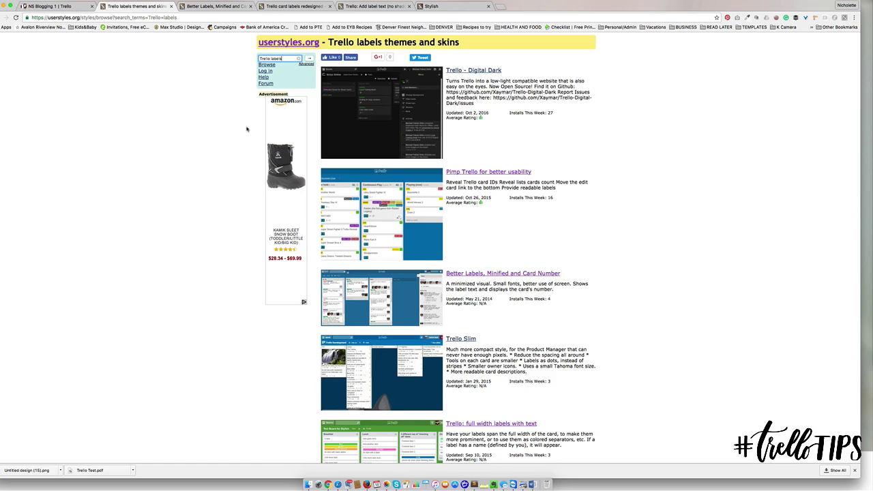
scroll(429, 180, down, 4)
scroll(430, 181, down, 8)
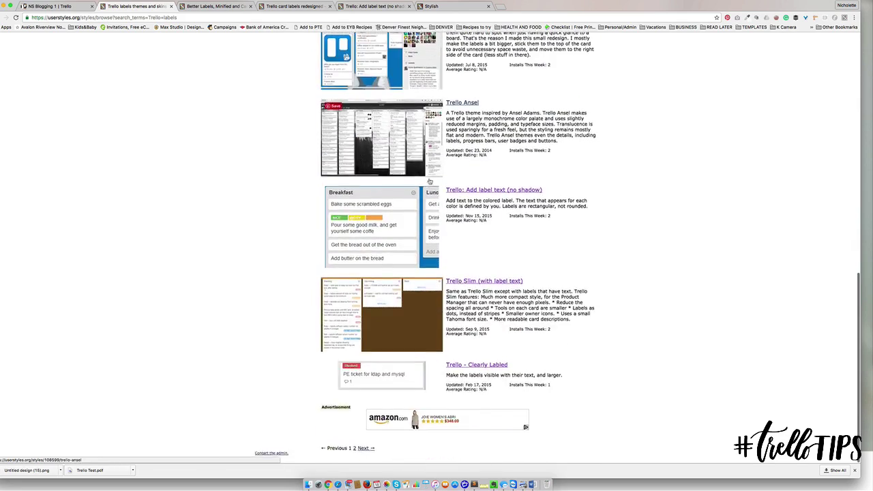
scroll(430, 181, up, 10)
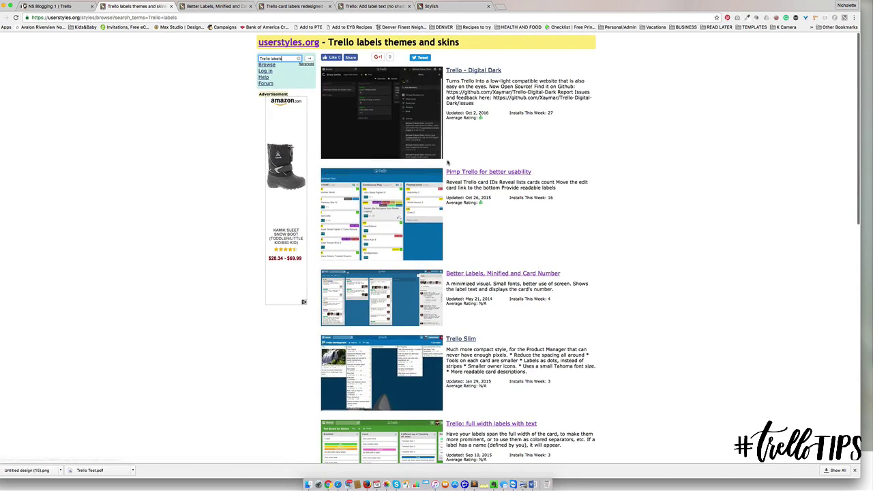
click(45, 6)
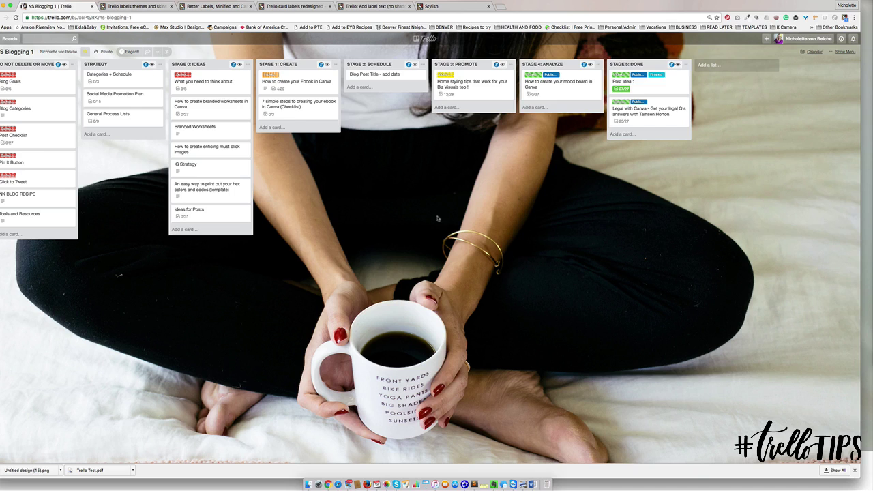